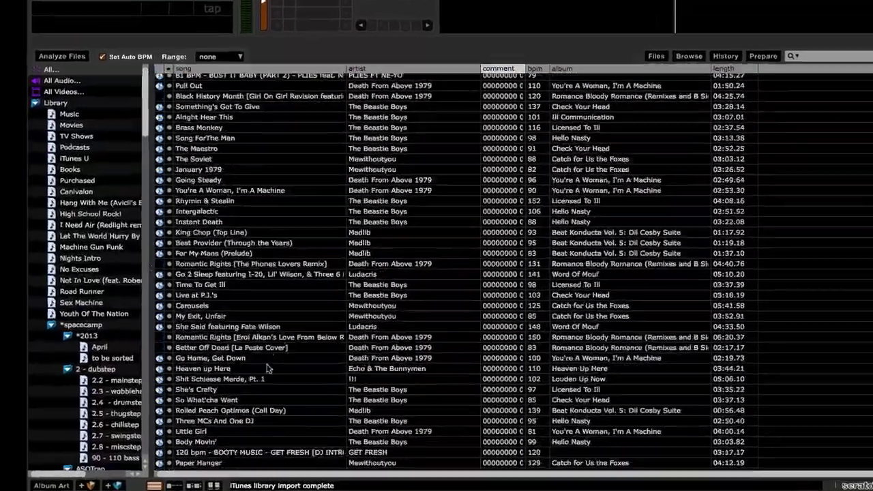
Browse the iTunes library and move the Serato Library! folder into Traktor Library!
scroll(280, 353, down, 10)
key(Down)
key(Down)
key(Down)
key(Down)
key(Down)
key(Down)
key(Down)
key(Down)
key(Down)
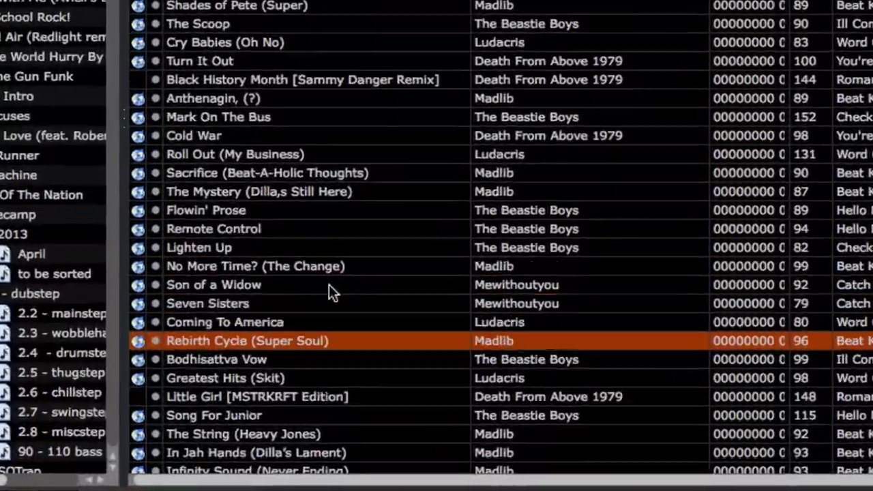
key(Down)
key(Down)
key(Down)
key(Down)
key(Down)
key(Down)
key(Down)
key(Down)
key(Down)
key(Down)
key(Down)
key(Down)
key(Down)
key(Down)
key(Down)
key(Down)
key(Down)
key(Down)
key(Down)
key(Down)
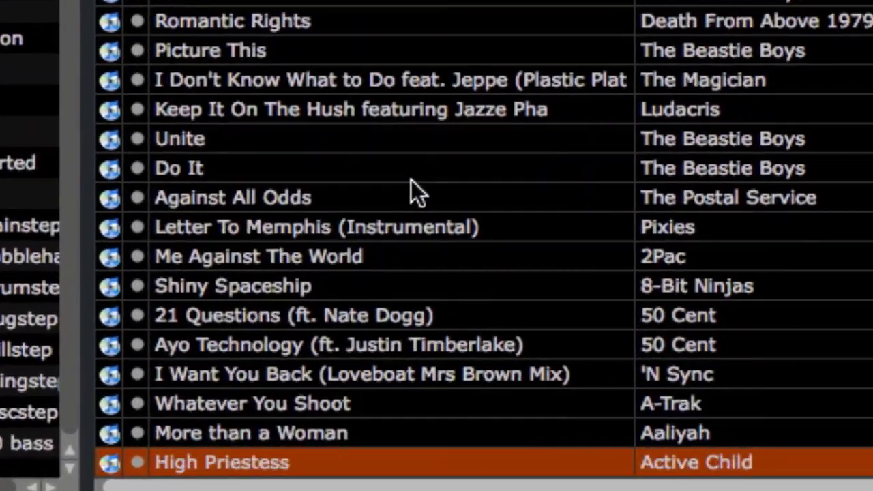
key(Down)
key(Down)
key(Down)
key(Down)
key(Down)
key(Down)
key(Down)
key(Down)
key(Down)
key(Down)
key(Down)
key(Down)
key(Down)
key(Down)
key(Down)
key(Down)
key(Down)
key(Down)
key(Down)
key(Down)
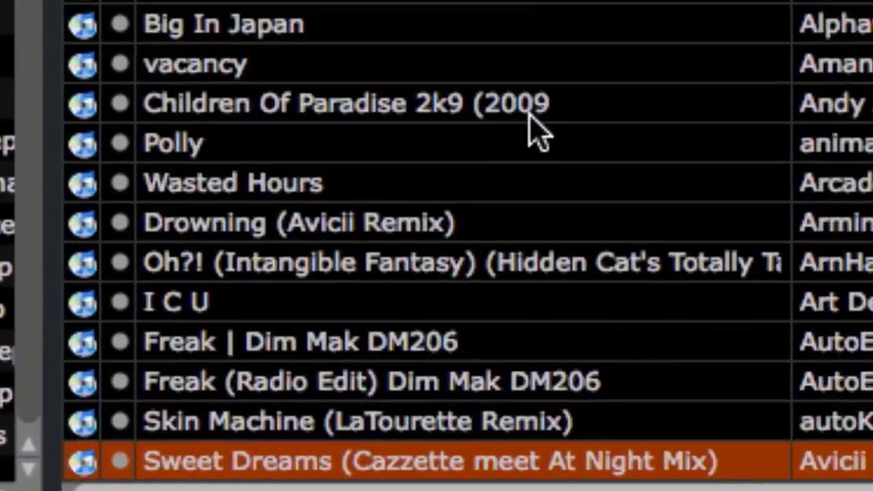
key(Down)
key(Down)
key(Down)
key(Down)
key(Down)
key(Down)
key(Down)
key(Down)
key(Down)
key(Down)
key(Down)
key(Down)
key(Down)
key(Down)
key(Down)
key(Down)
key(Down)
key(Down)
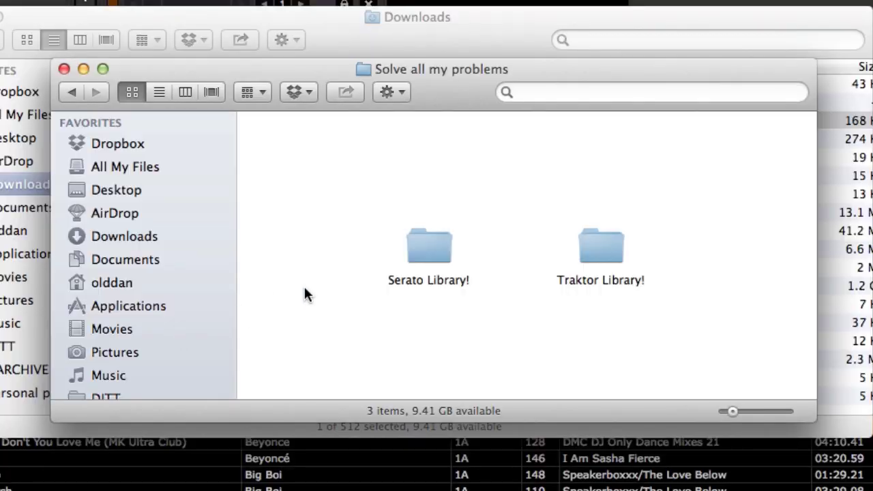
drag(443, 247, 595, 245)
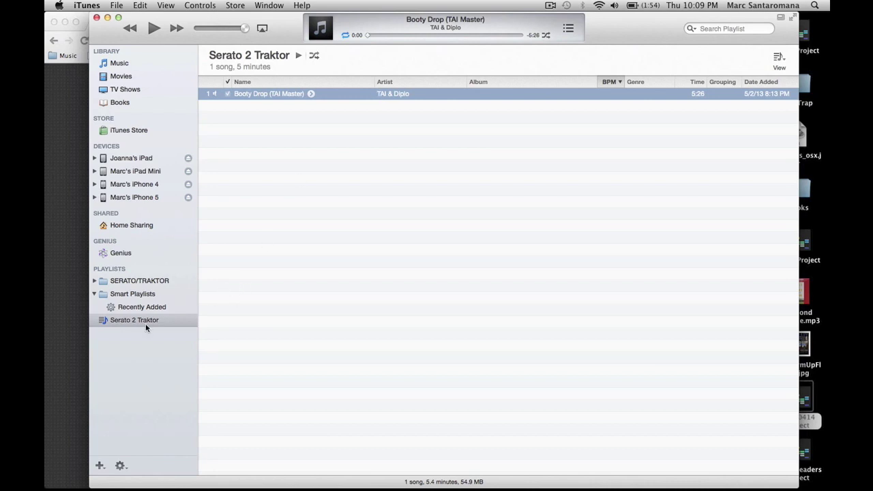
mouse_move(232, 488)
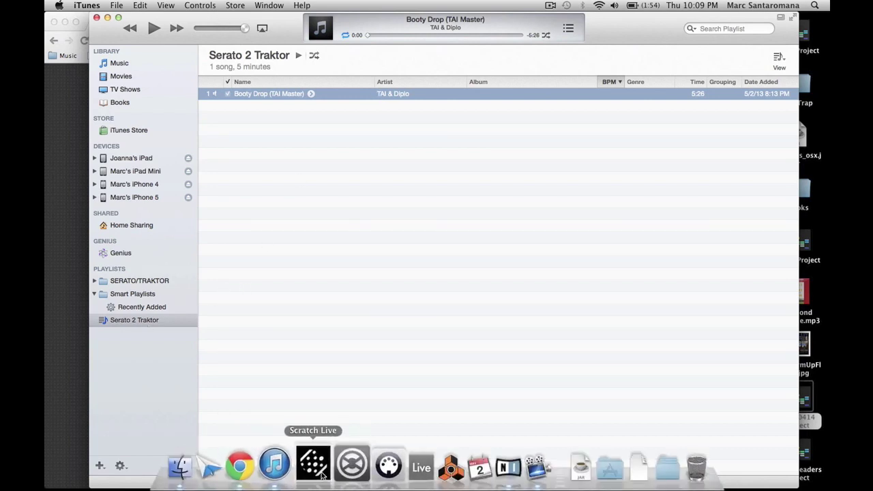
In Scratch Live, drag Booty Drop from the Serato 2 Traktor playlist into the Serato2Traktor crate, then check the crate.
click(315, 466)
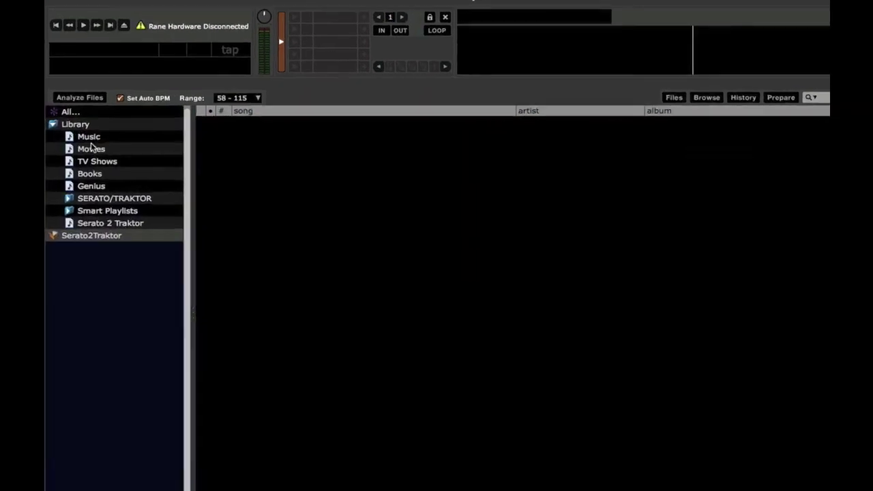
click(77, 215)
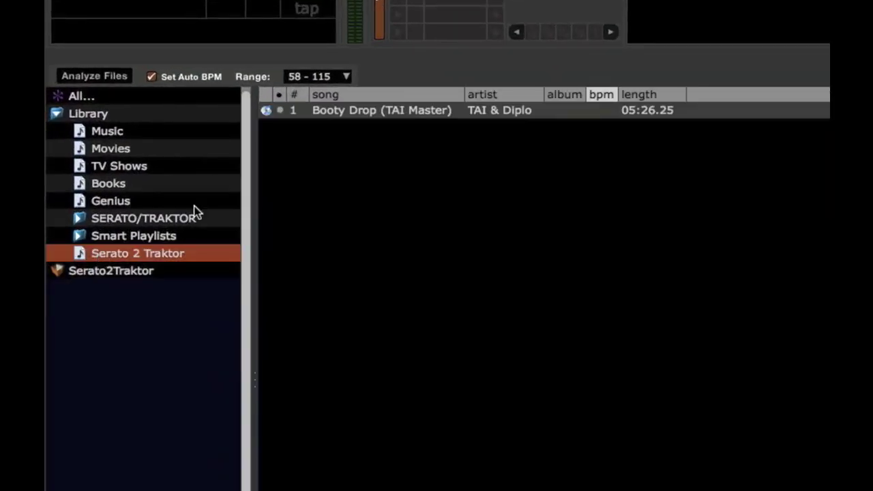
click(414, 109)
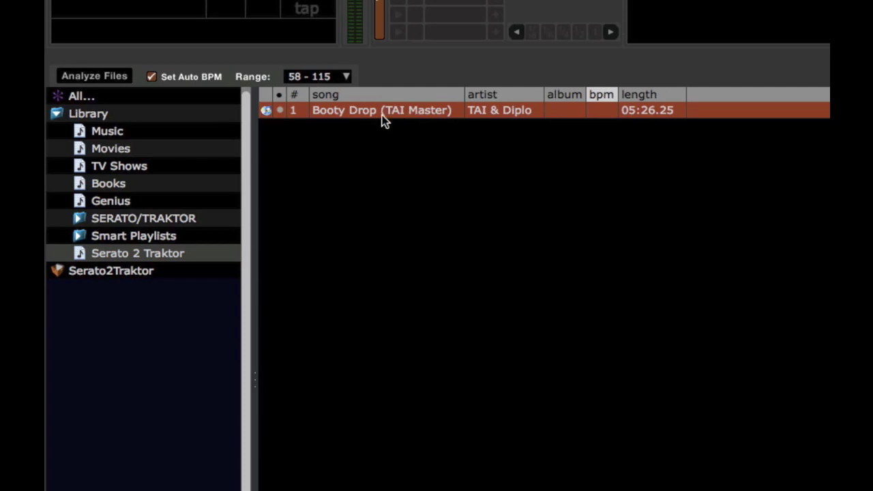
drag(382, 119, 152, 270)
click(152, 270)
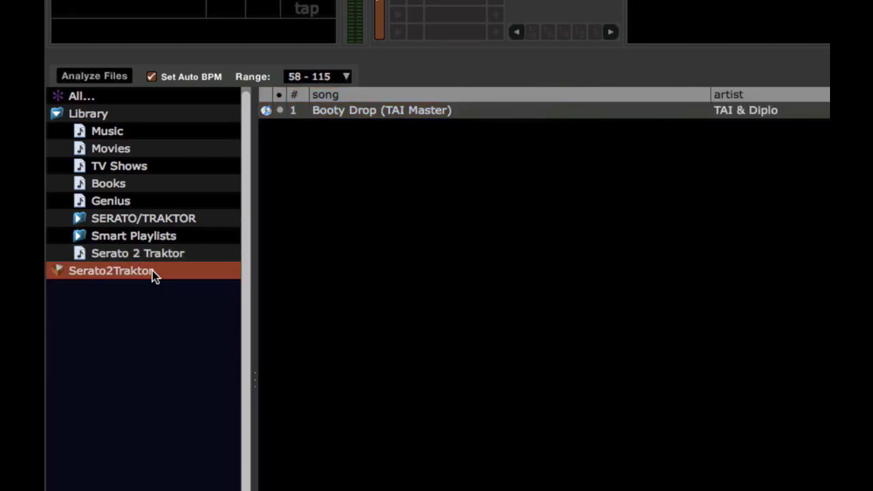
click(413, 112)
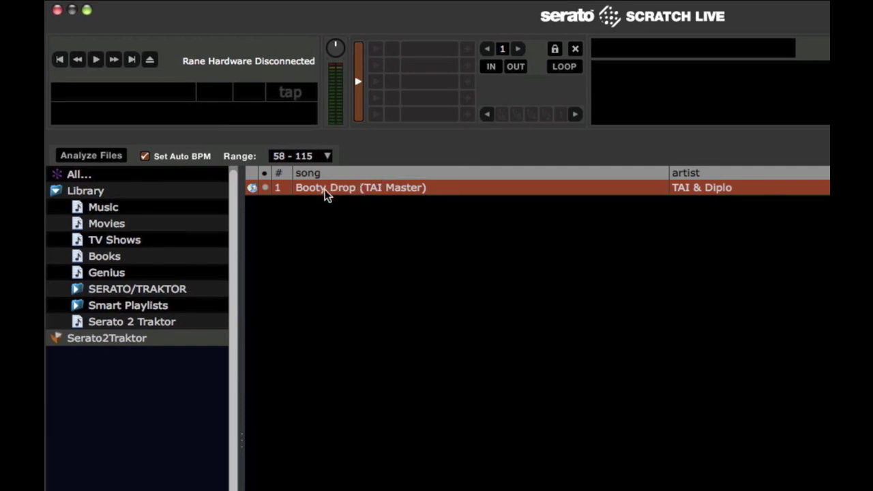
Analyze Booty Drop with the 68 - 135 BPM range and load it onto a deck at 128 BPM.
click(318, 156)
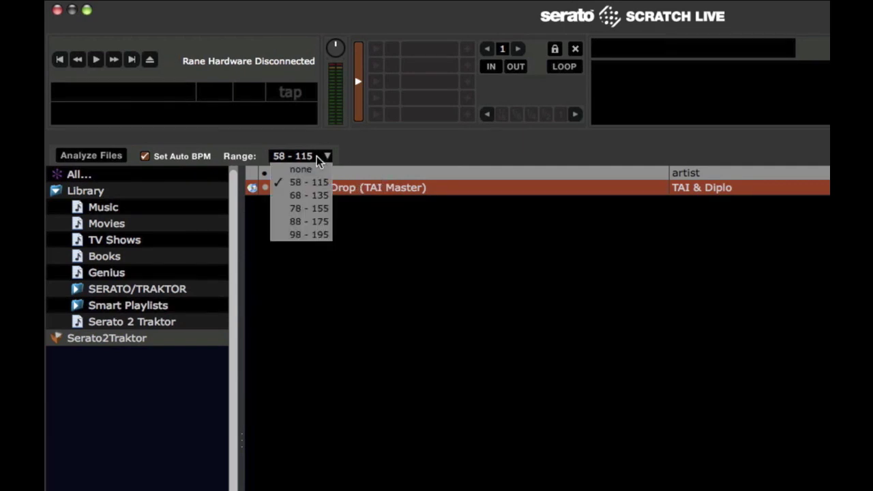
click(312, 195)
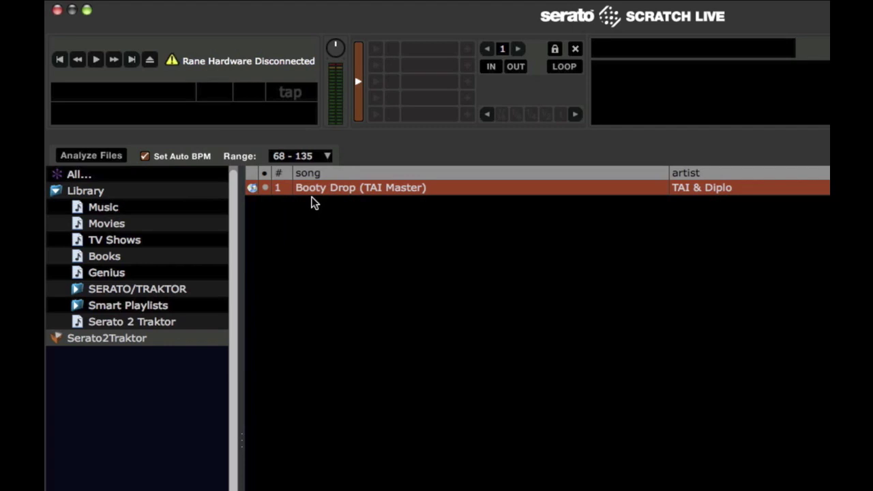
click(90, 155)
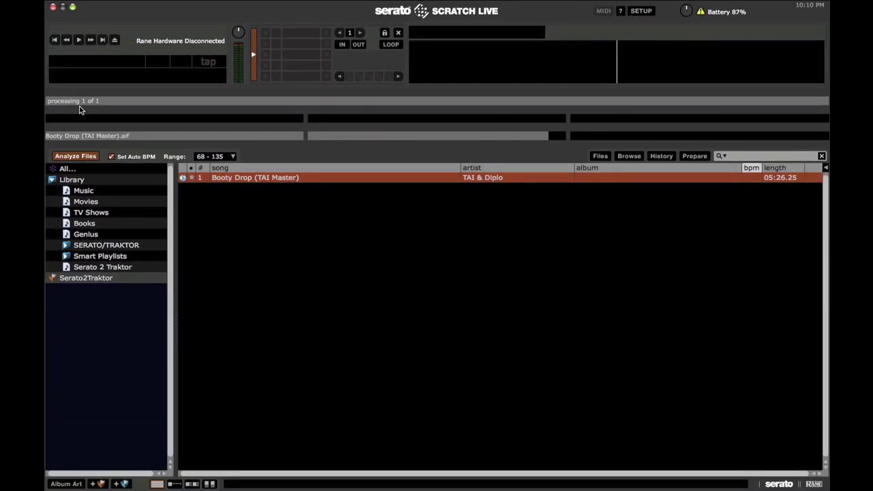
drag(225, 177, 647, 80)
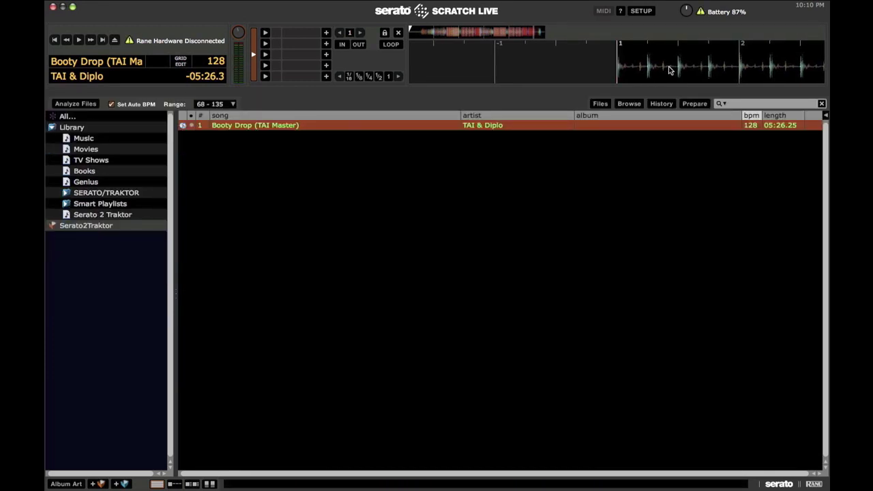
Set a cue at 00:00.0 on Booty Drop, then move the play position to beat 17.
key(ctrl+shift+z)
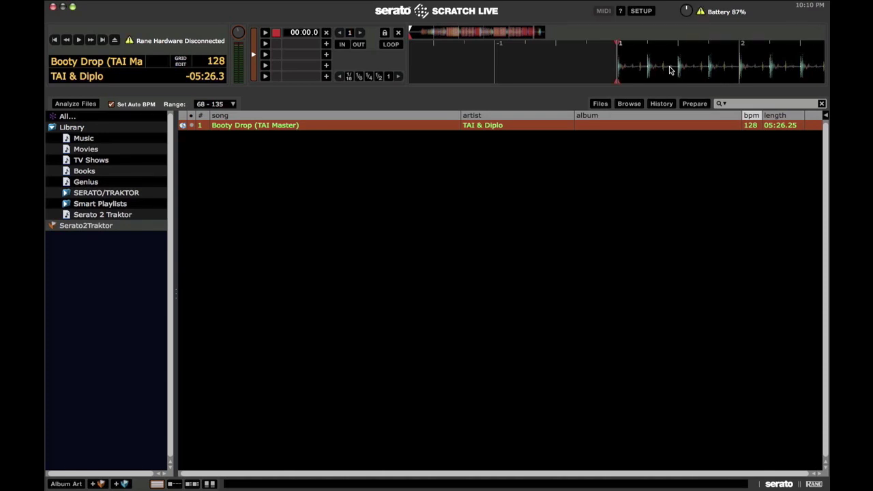
key(space)
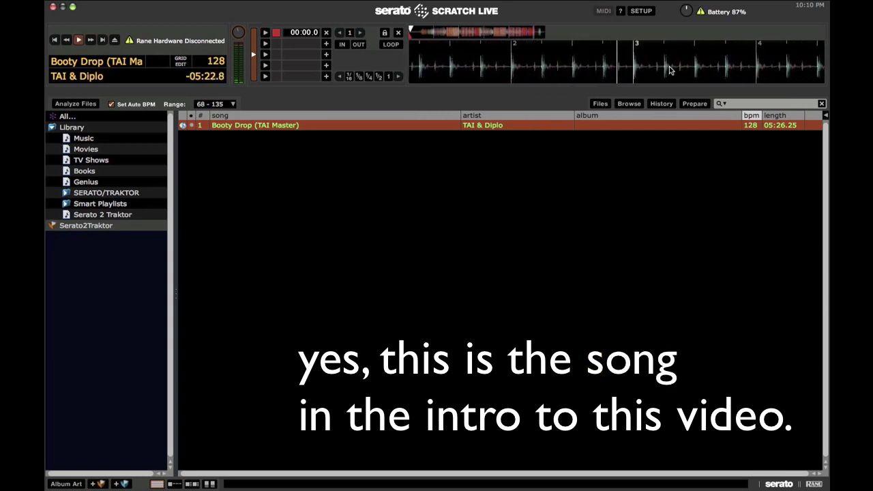
key(space)
click(427, 33)
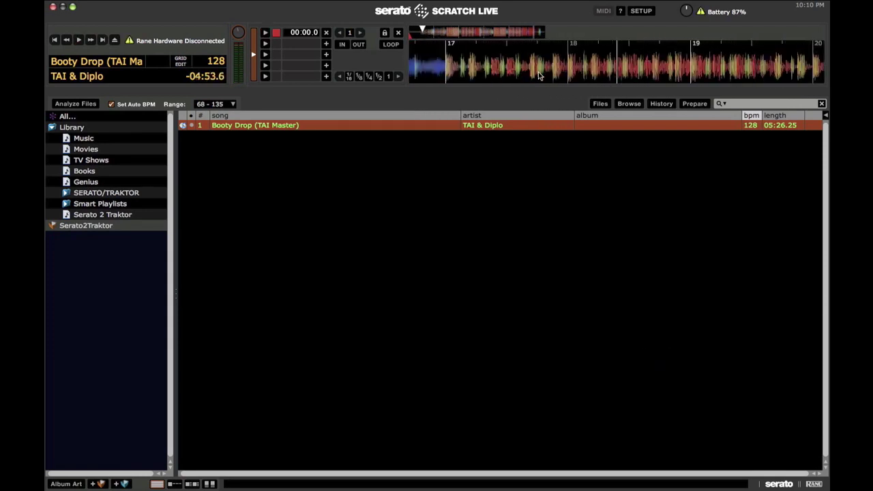
drag(538, 76, 709, 61)
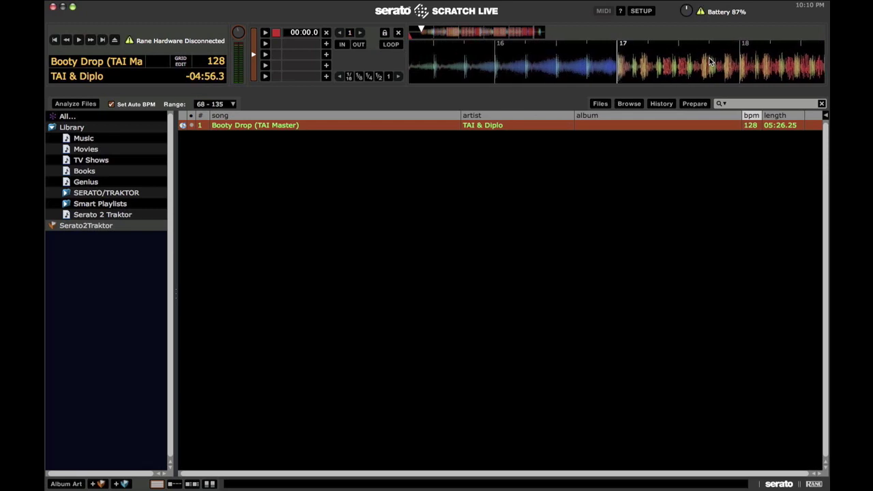
Add a second cue at 00:30.0, test it, and quit Scratch Live.
key(ctrl+2)
key(w)
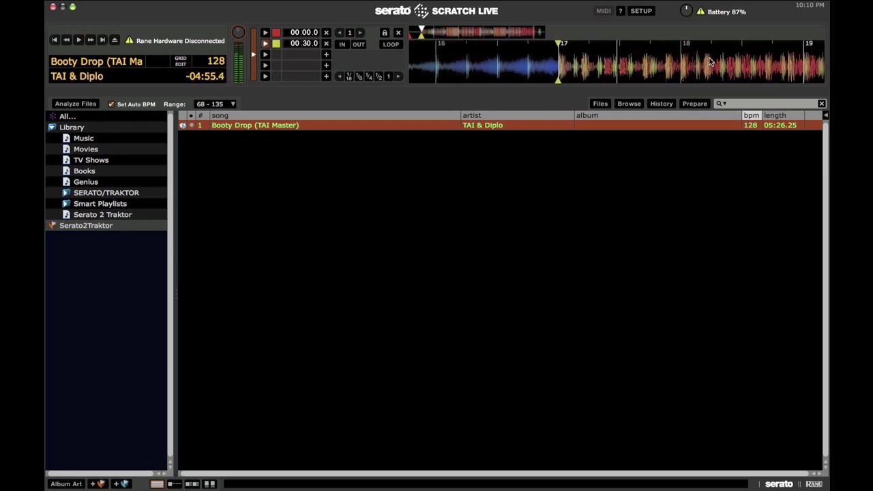
key(2)
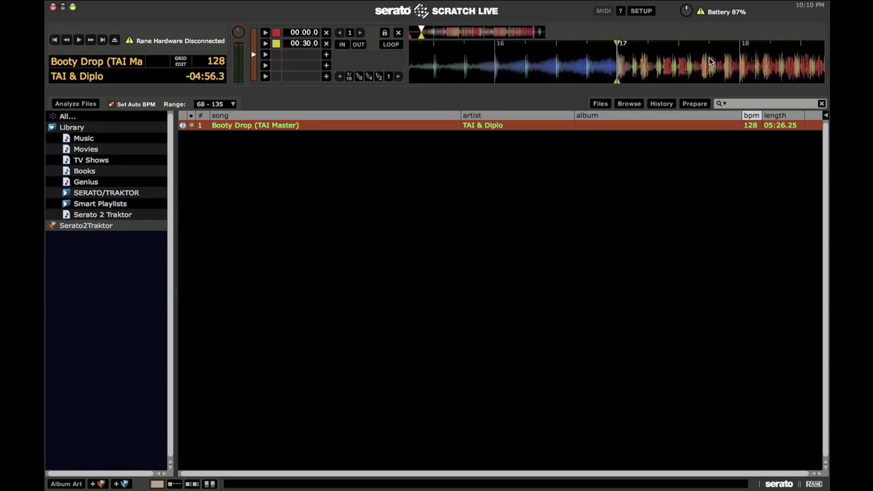
click(115, 227)
key(super+q)
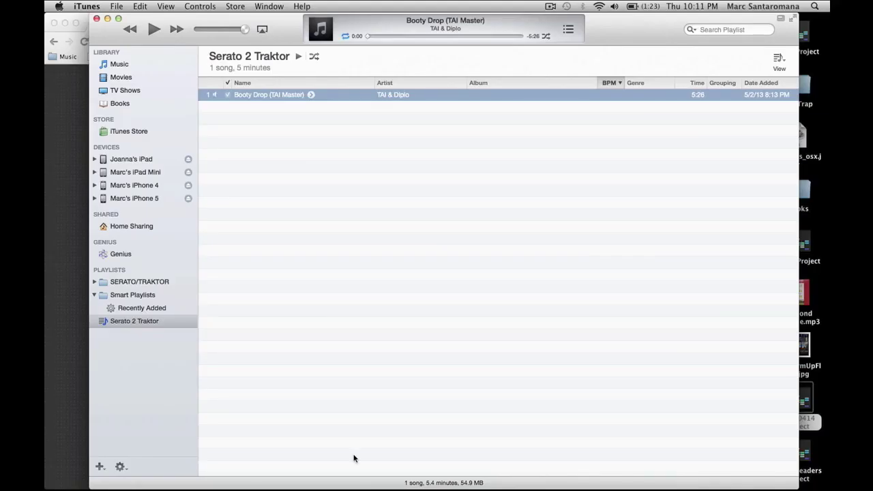
Switch to Chrome showing the Native Instruments SSL Database Importer forum thread.
mouse_move(360, 487)
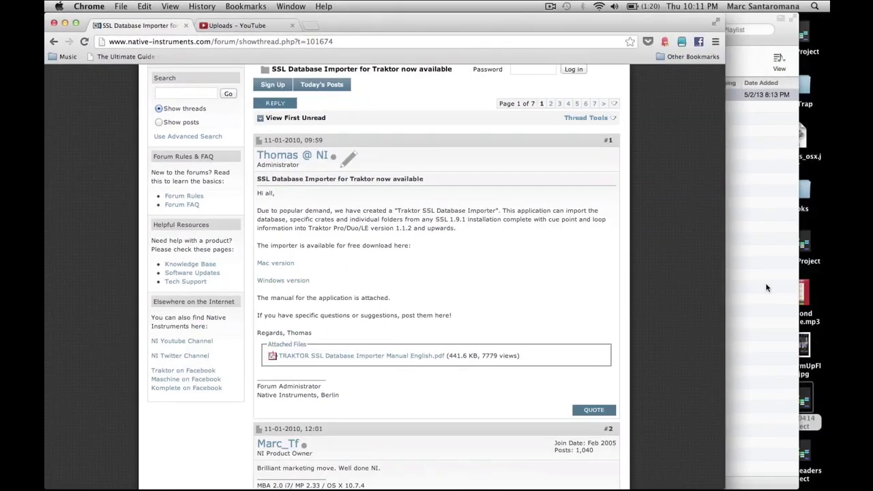
Bring iTunes forward and launch the Traktor SSL Database Importer in Crates mode.
click(766, 287)
click(484, 473)
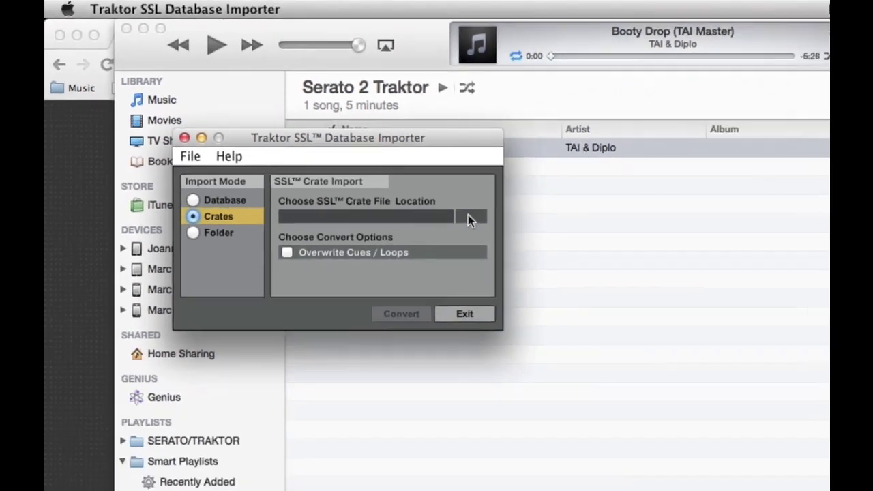
Browse to Music/_Serato_/Subcrates and select the Serato2Traktor.crate file.
click(588, 275)
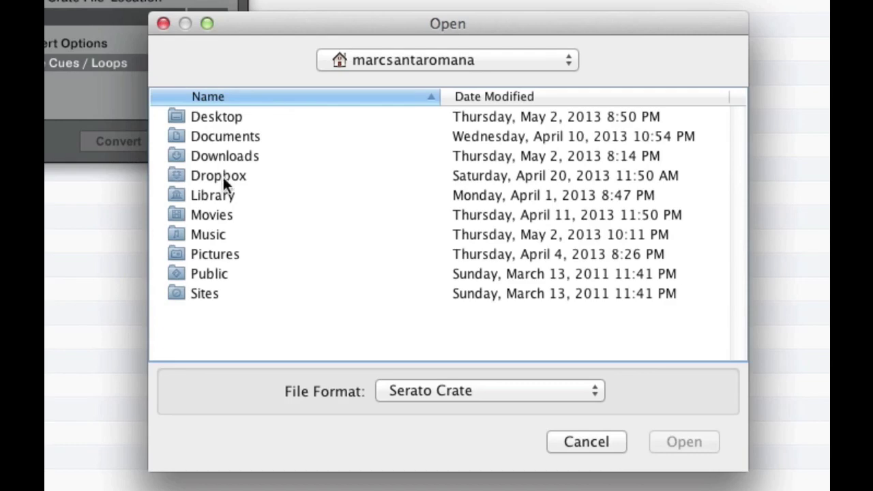
click(212, 234)
double_click(213, 235)
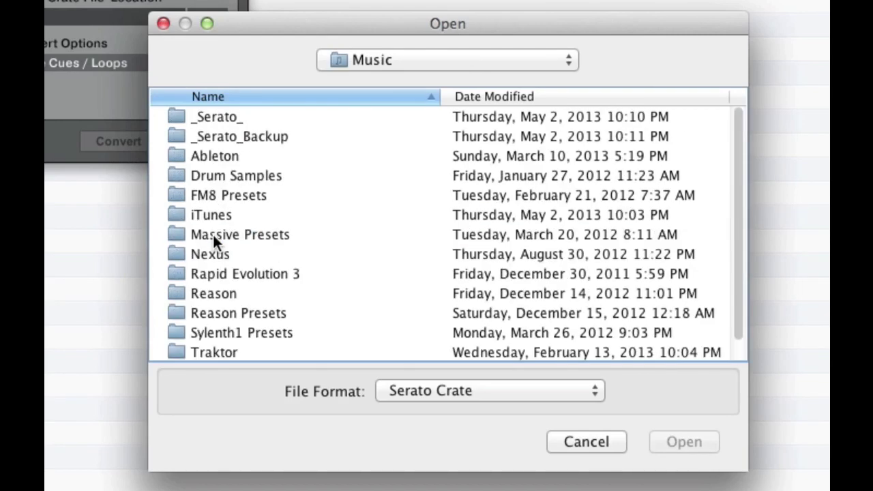
double_click(225, 114)
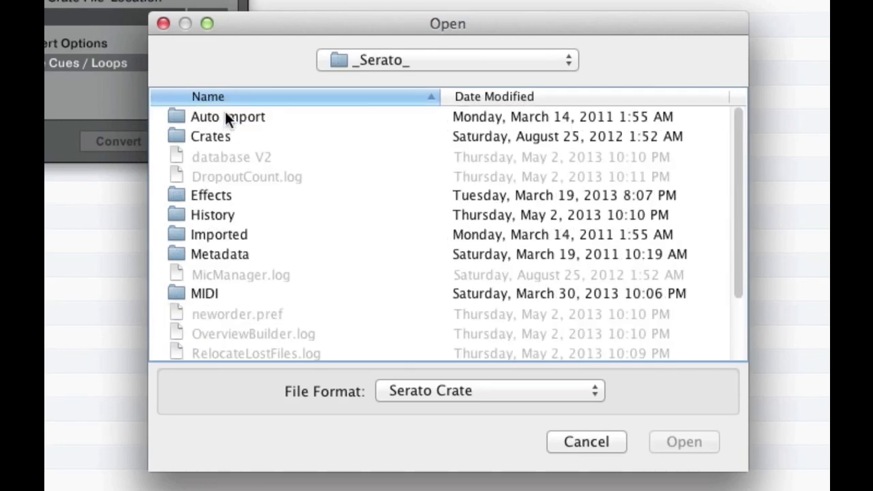
scroll(232, 239, down, 3)
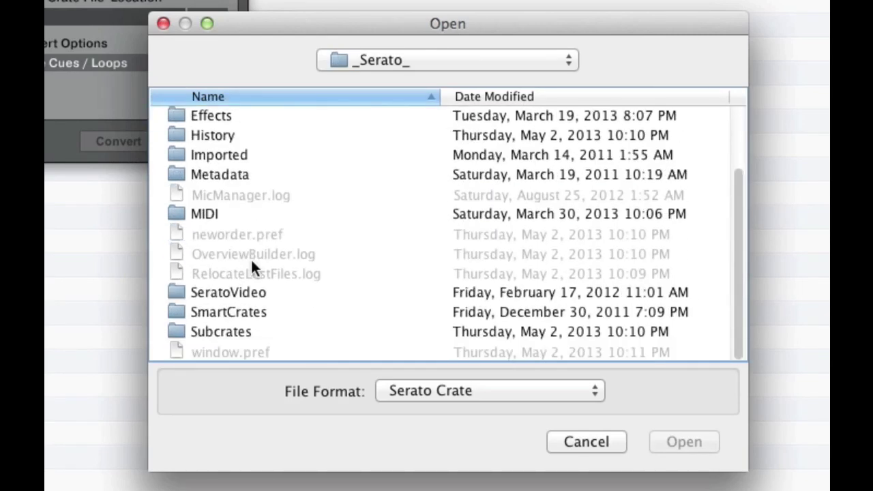
double_click(202, 333)
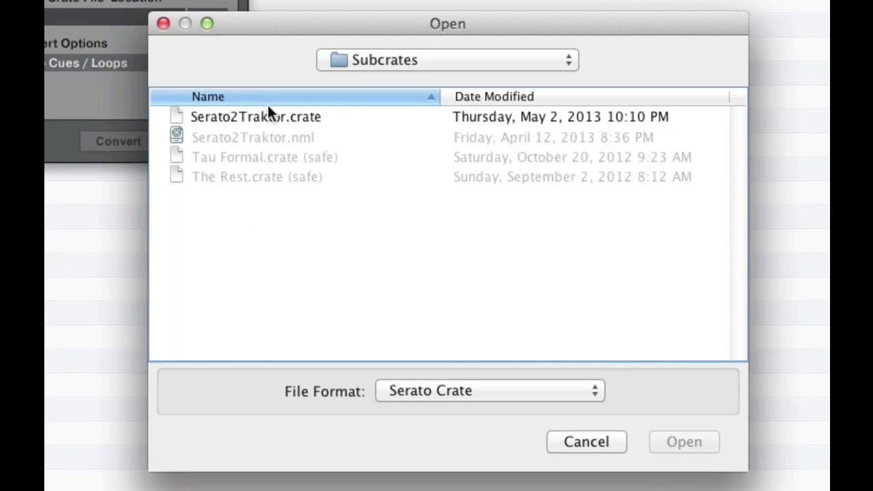
click(251, 116)
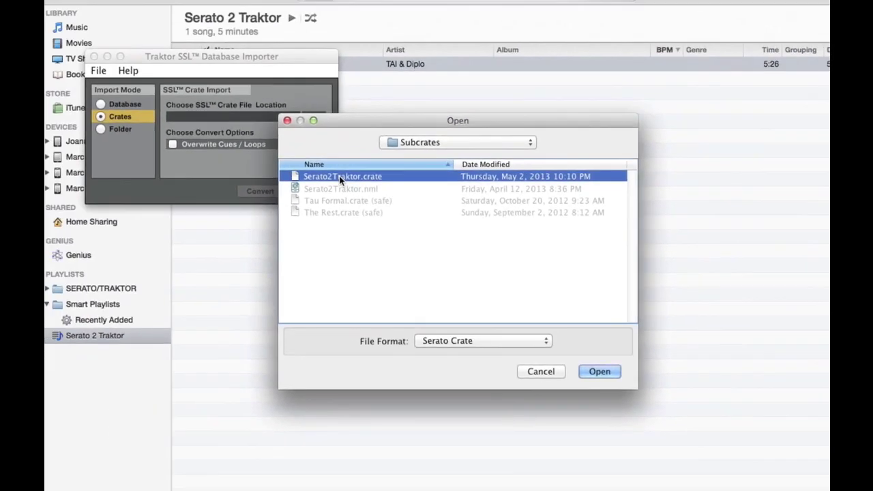
Convert Serato2Traktor.crate to Serato2Traktor.nml and dismiss the processing log.
double_click(339, 176)
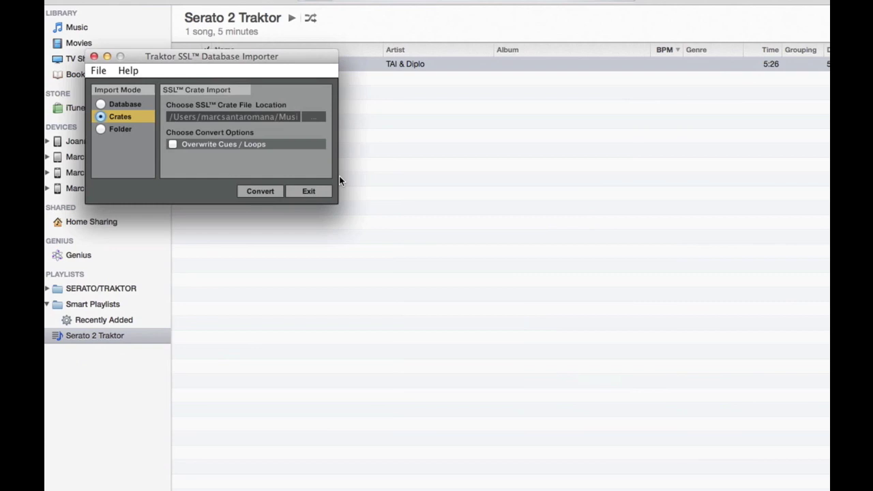
click(262, 192)
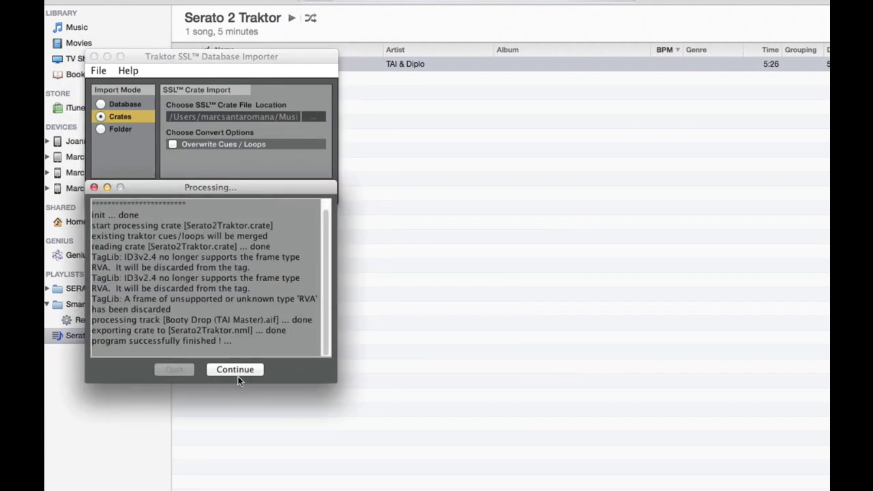
click(238, 369)
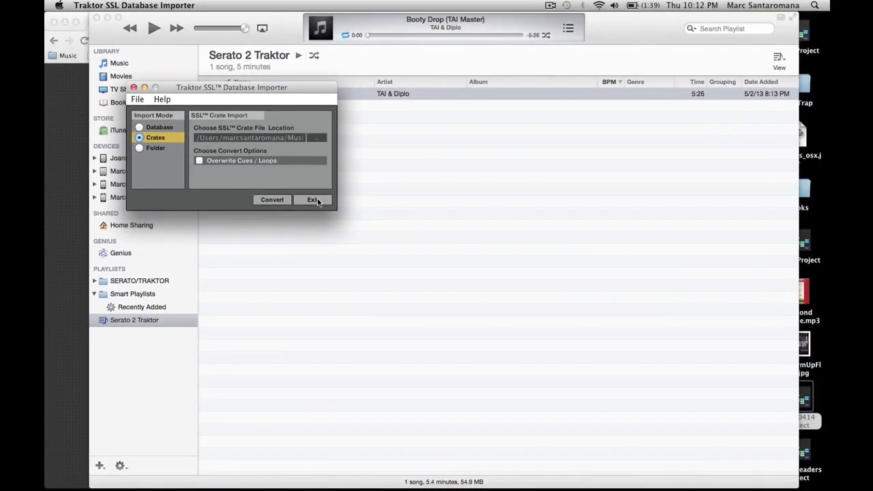
Exit the importer, bring up Traktor Scratch Pro, and expand its iTunes library node.
click(317, 198)
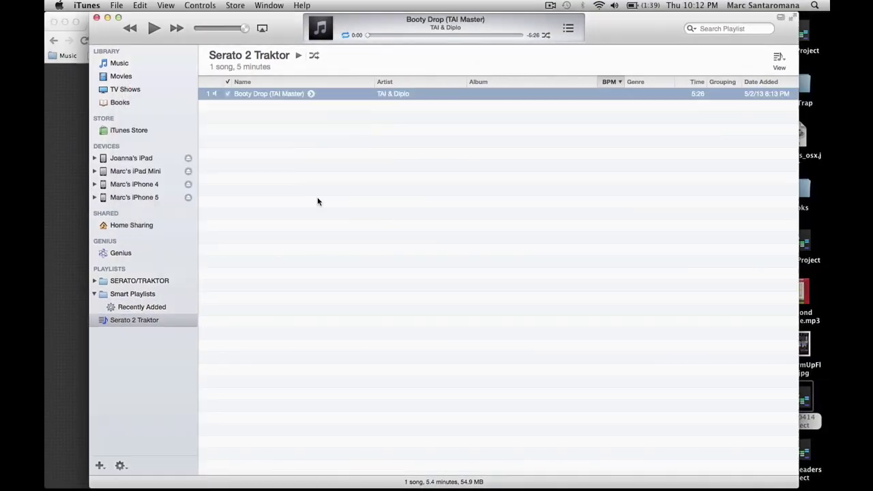
mouse_move(324, 488)
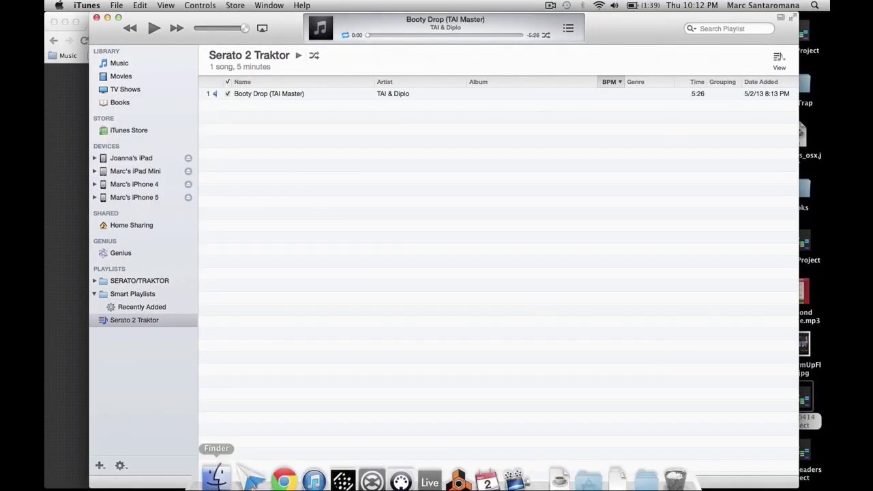
click(372, 465)
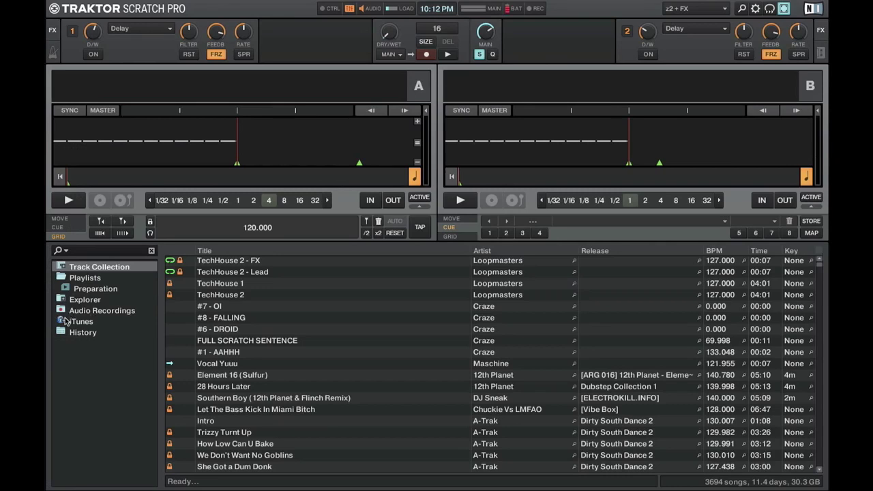
click(63, 321)
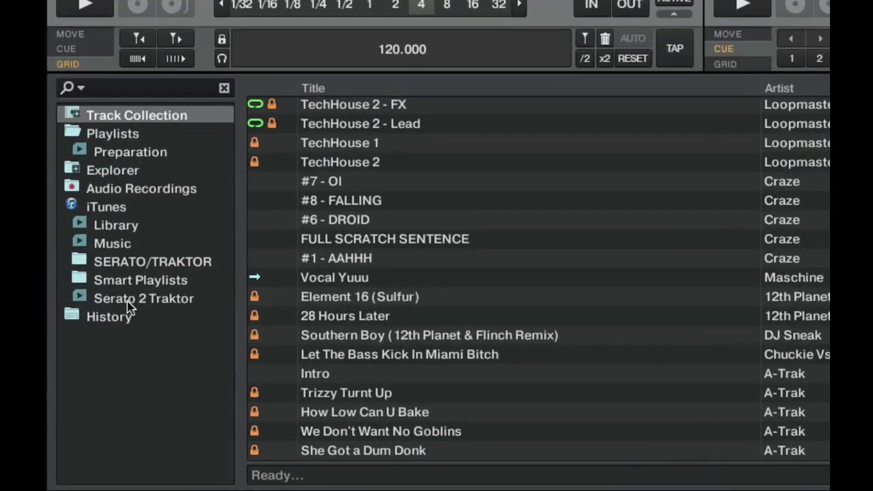
Show the Serato 2 Traktor playlist and open Booty Drop (TAI Master)'s context menu.
click(94, 376)
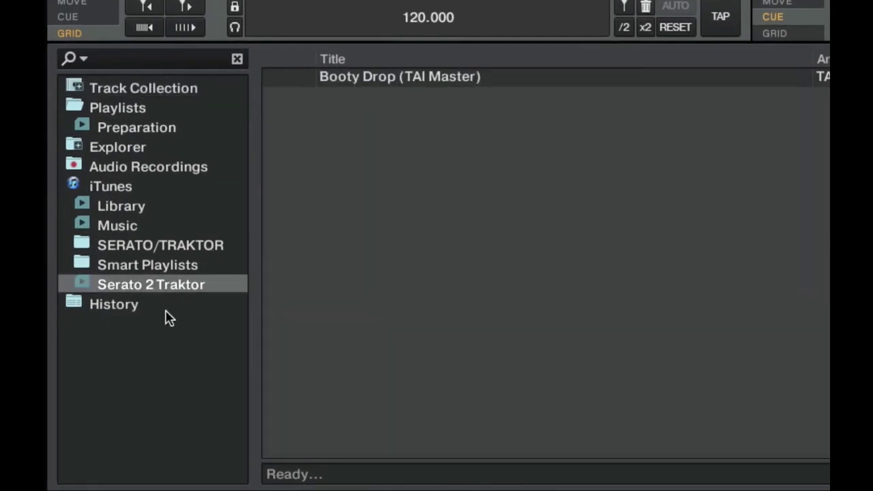
click(458, 78)
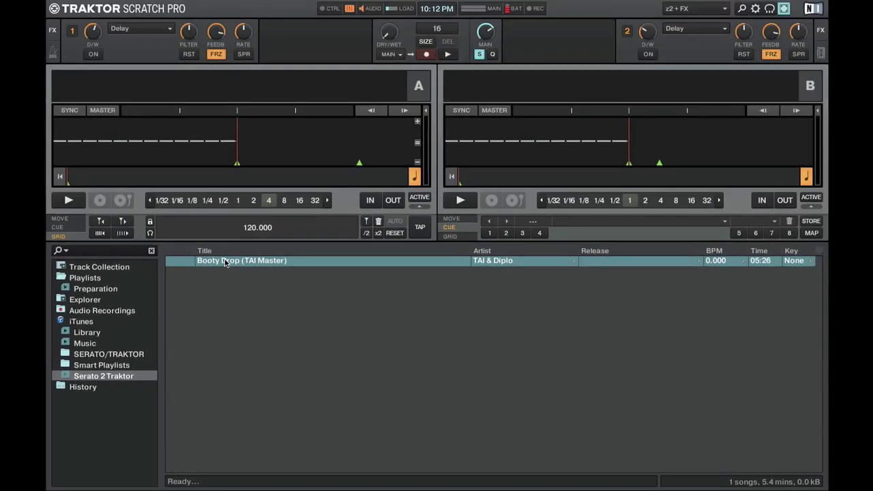
right_click(358, 80)
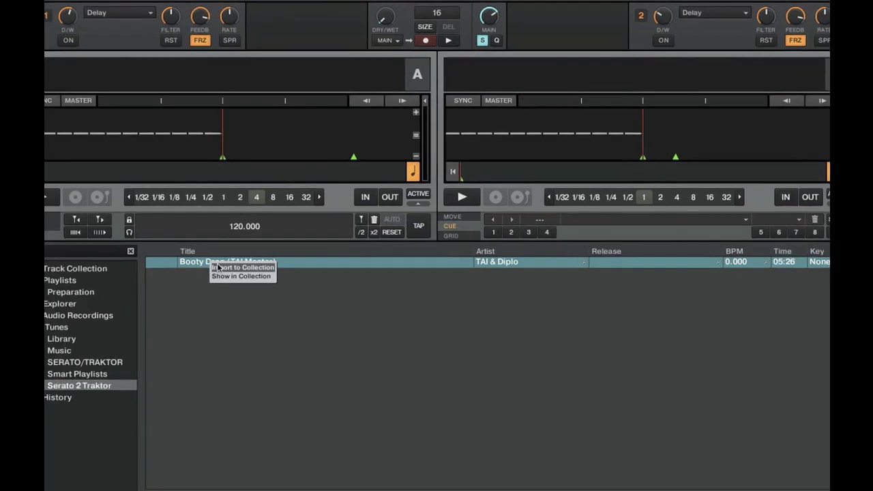
Run a Special analysis on Booty Drop with only Key and Gain selected.
click(230, 265)
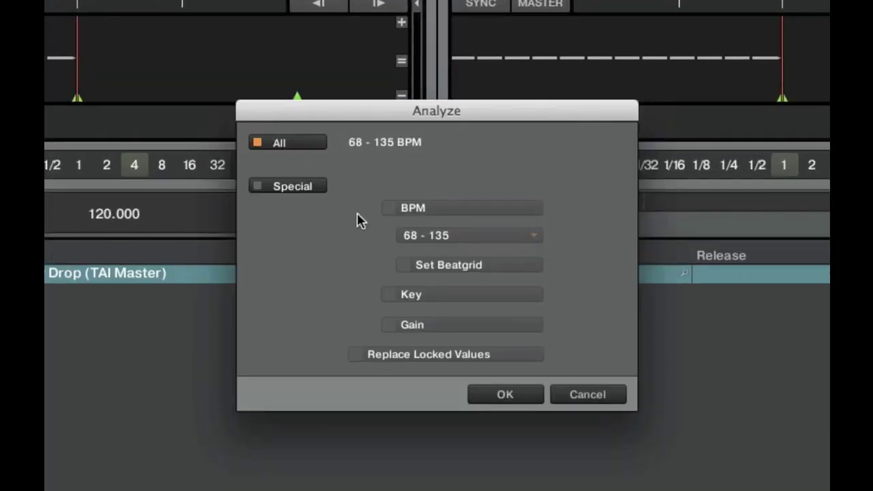
click(257, 186)
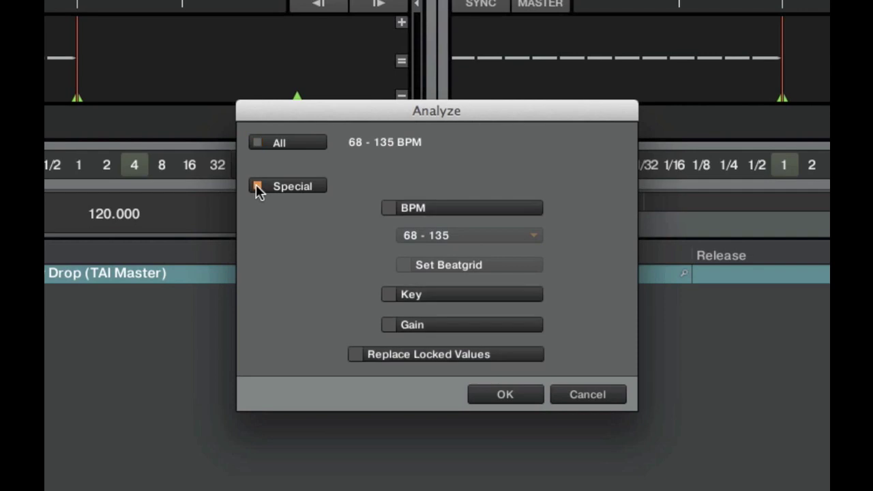
click(394, 298)
click(390, 326)
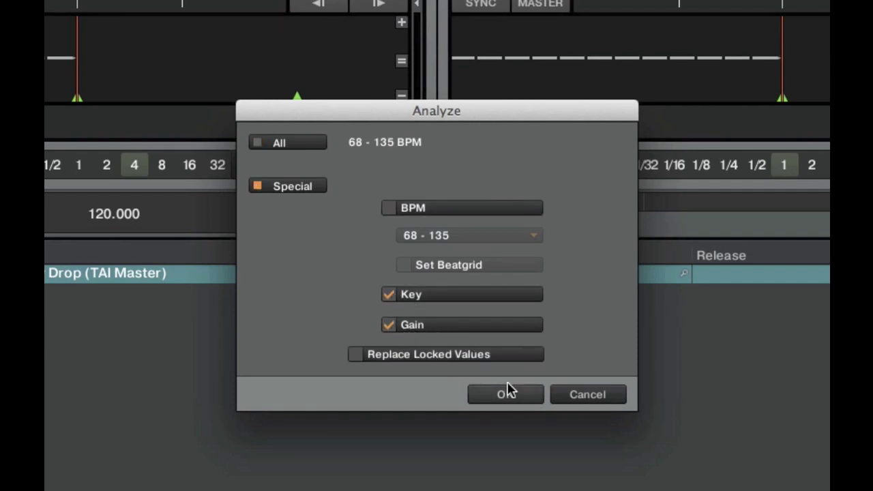
click(505, 393)
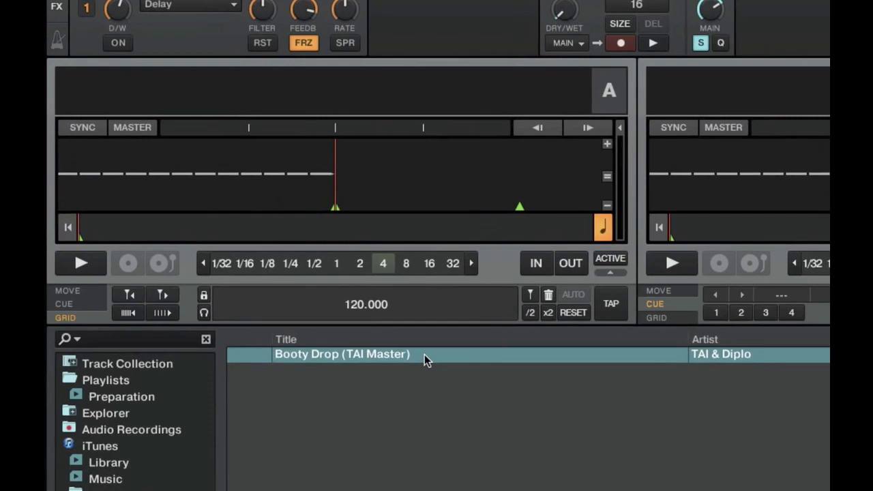
Load Booty Drop onto deck A, show its imported Serato cue points, and start playback.
drag(297, 263, 281, 144)
drag(423, 189, 424, 189)
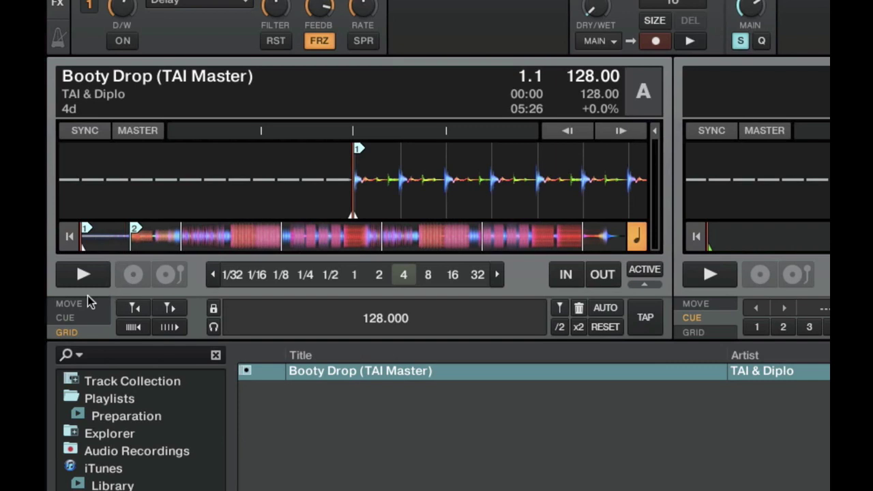
click(82, 318)
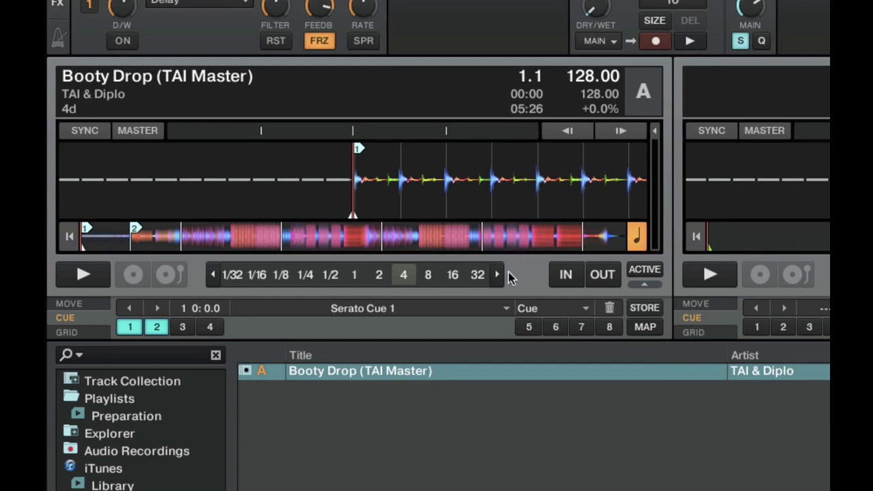
key(space)
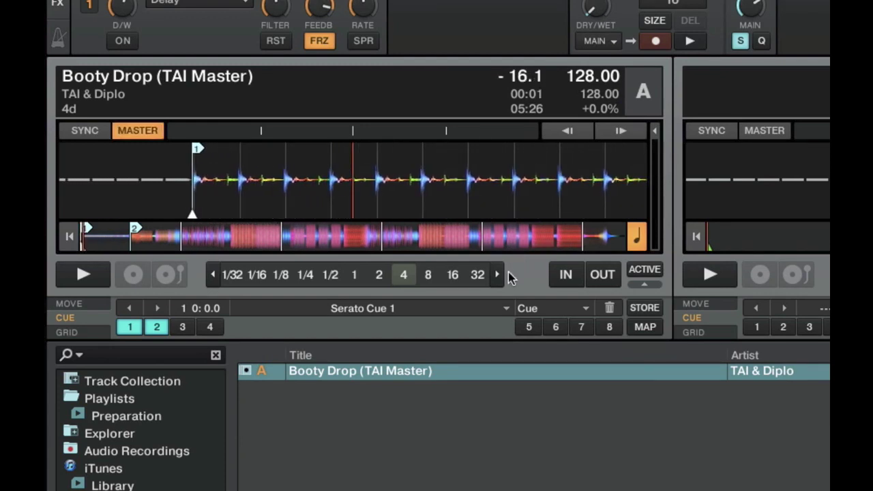
mouse_move(506, 195)
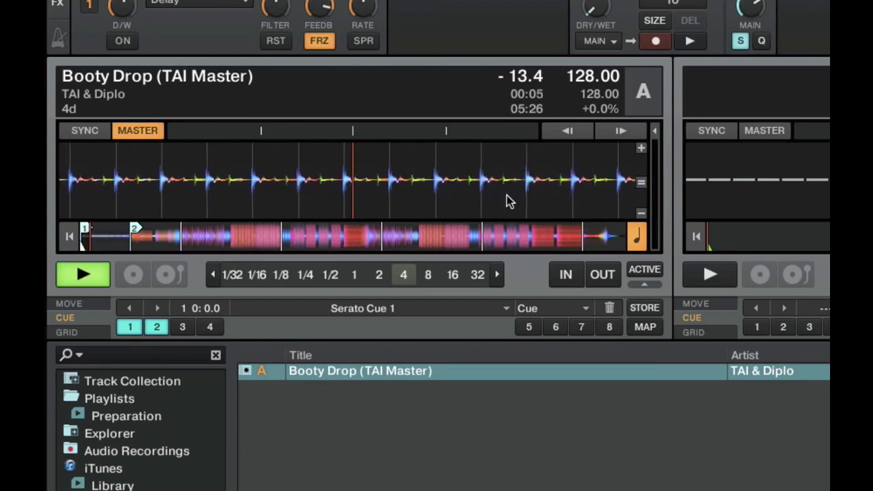
Jump to Serato Cue 2, set a grid marker there, lock the 128 BPM grid, and resume playing.
click(156, 326)
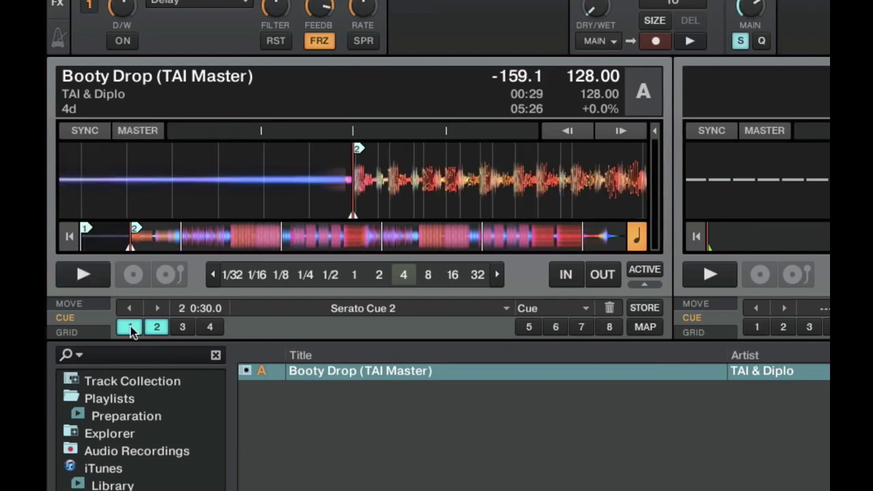
click(67, 332)
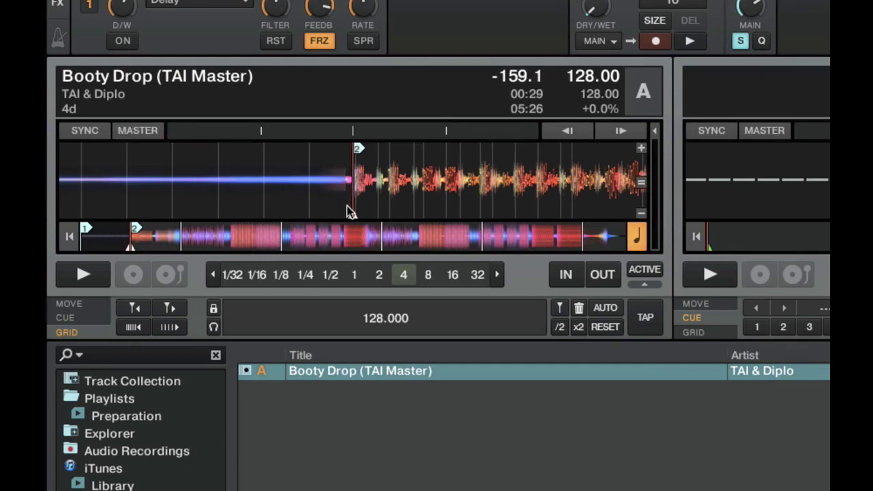
click(561, 309)
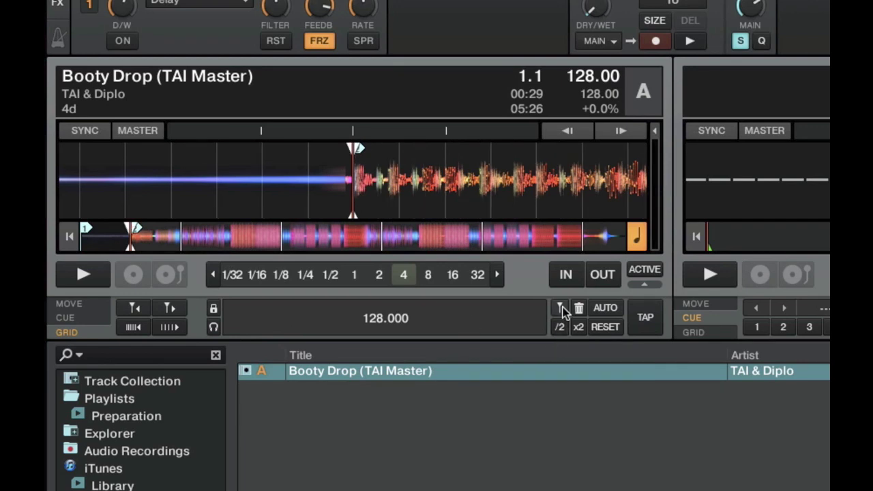
click(214, 308)
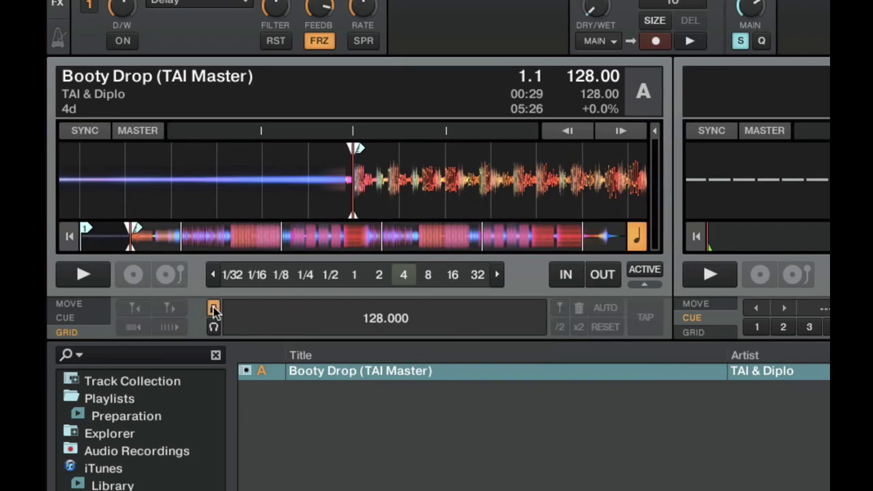
key(space)
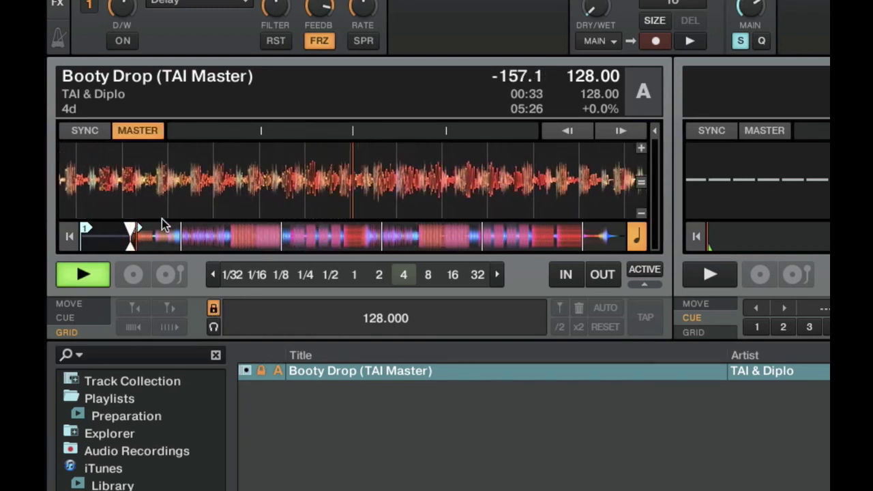
Spot-check the grid around 2:37 and near the end, then pause on the 0:29 grid marker.
click(171, 245)
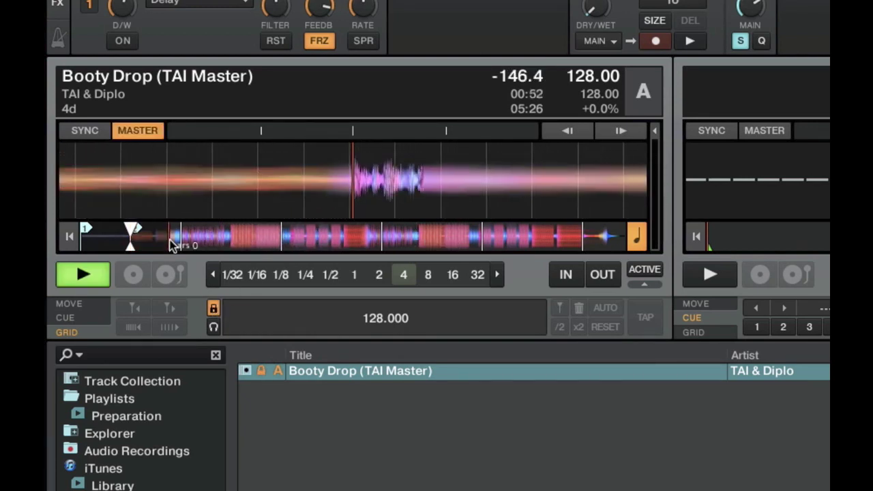
click(345, 240)
key(space)
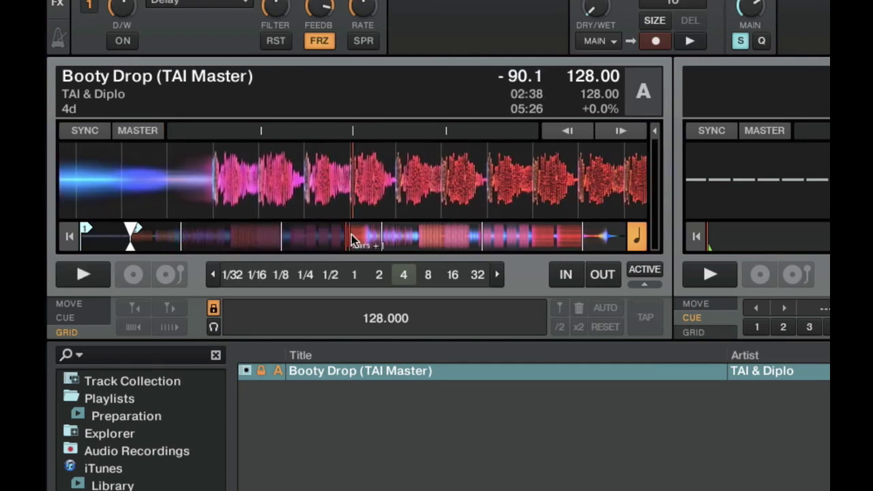
click(531, 239)
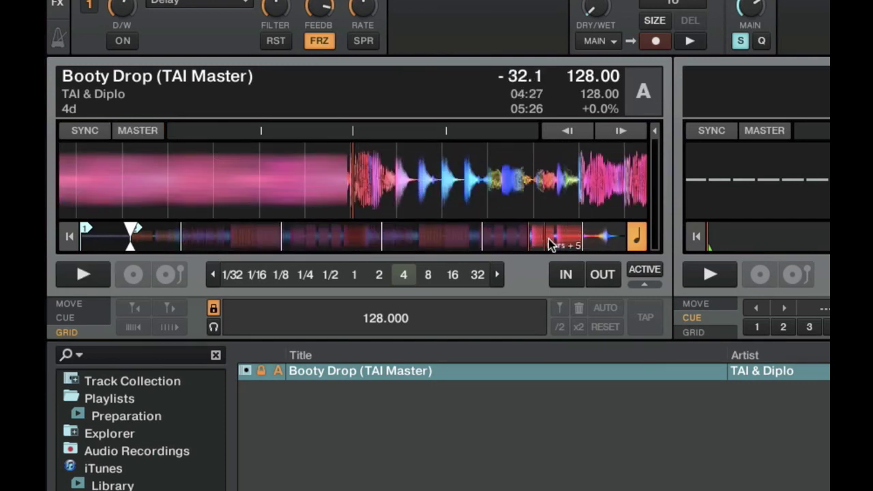
click(559, 244)
click(129, 221)
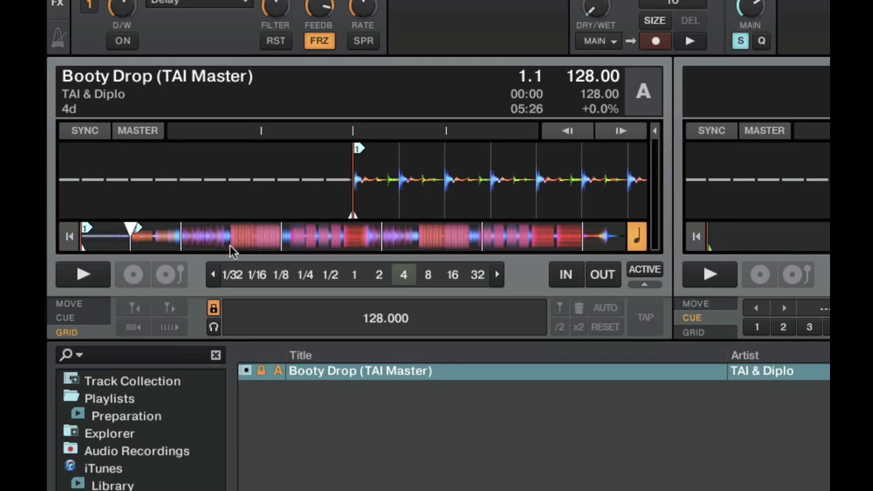
click(135, 240)
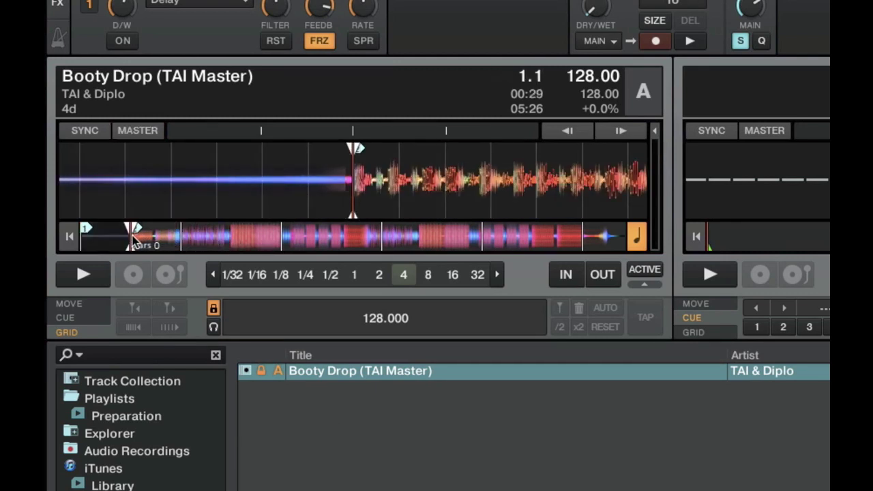